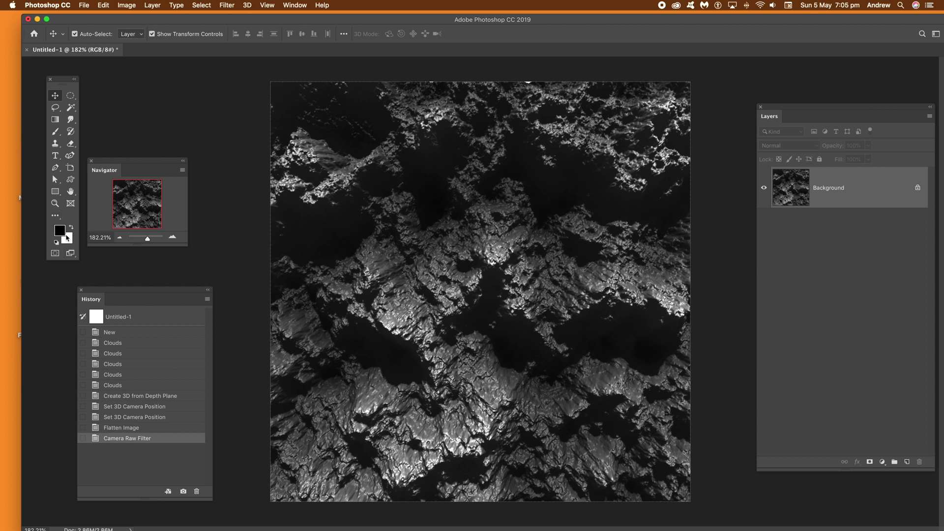
Render Clouds over the mountain image, then re-apply Clouds four more times for a fresh grey pattern
left_click(227, 6)
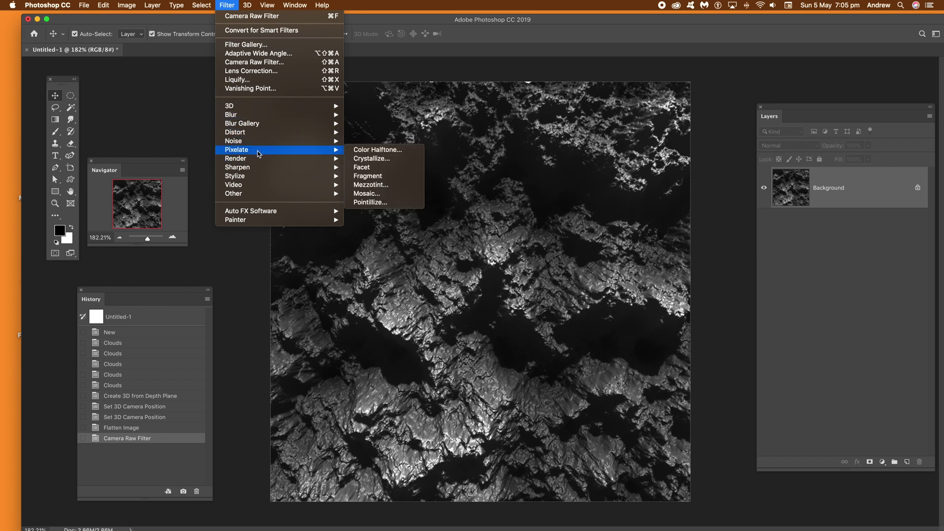
mouse_move(295, 158)
left_click(376, 192)
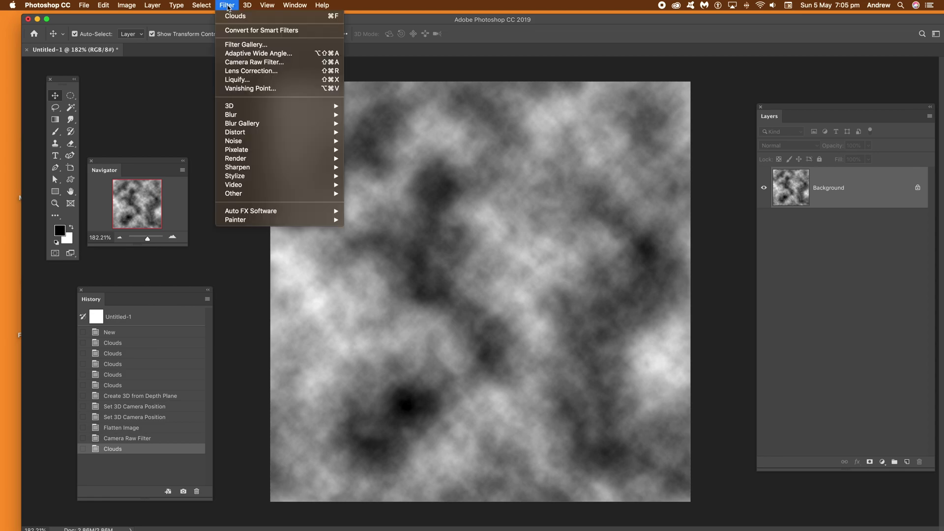
left_click(231, 15)
left_click(227, 5)
left_click(231, 16)
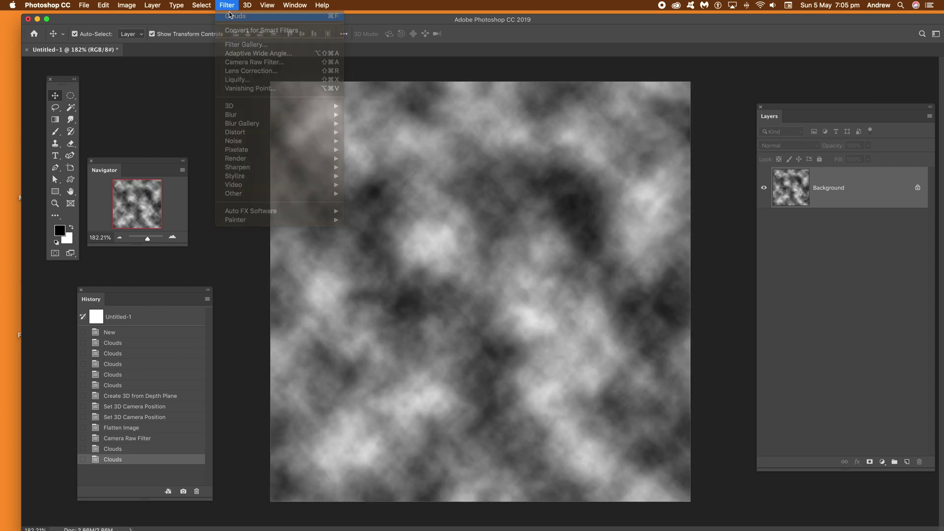
left_click(228, 6)
left_click(231, 15)
left_click(231, 6)
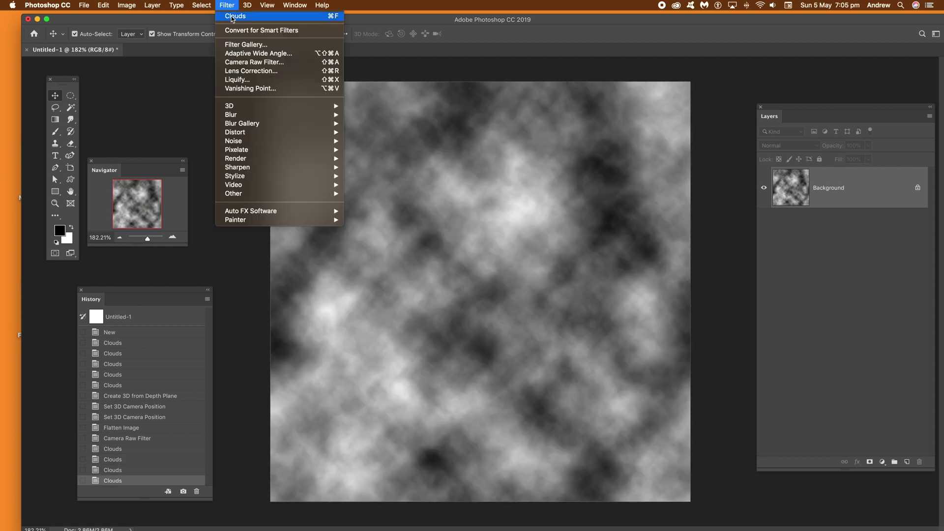
left_click(233, 16)
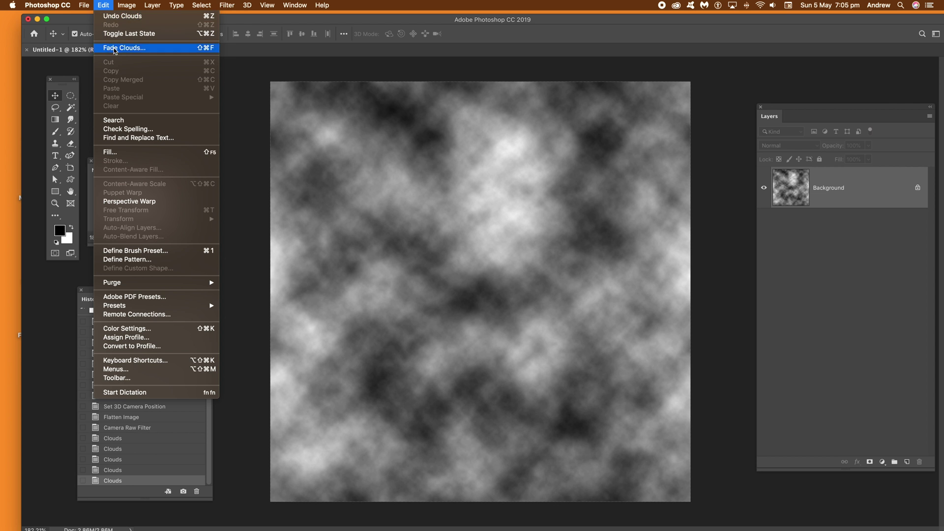
Fade the Clouds filter, previewing Darken, Multiply and Lighten before settling on Normal at 100%
left_click(113, 49)
left_click(644, 262)
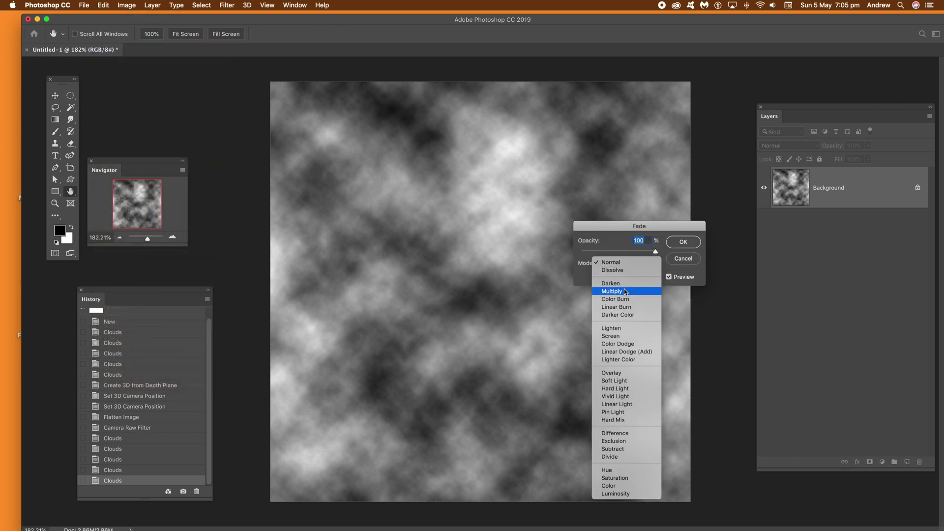
left_click(628, 288)
left_click(623, 264)
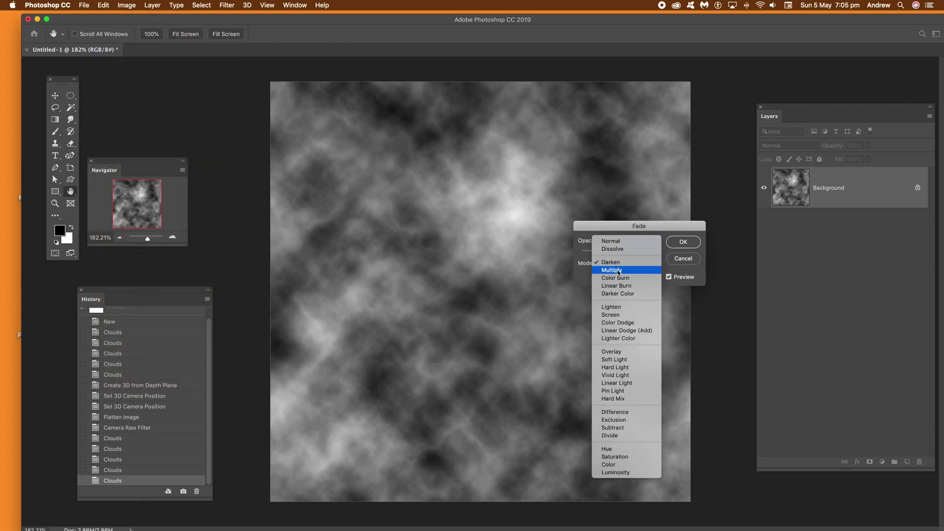
left_click(619, 270)
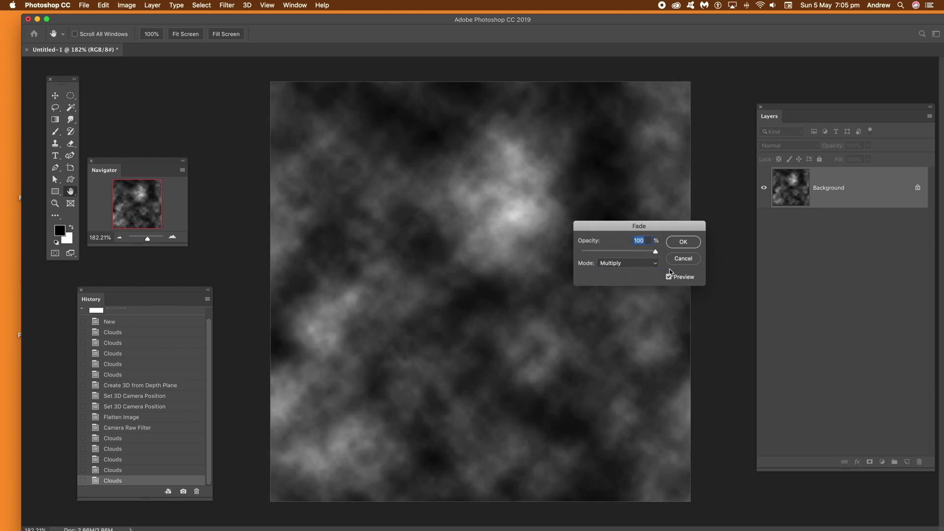
left_click(631, 266)
left_click(623, 300)
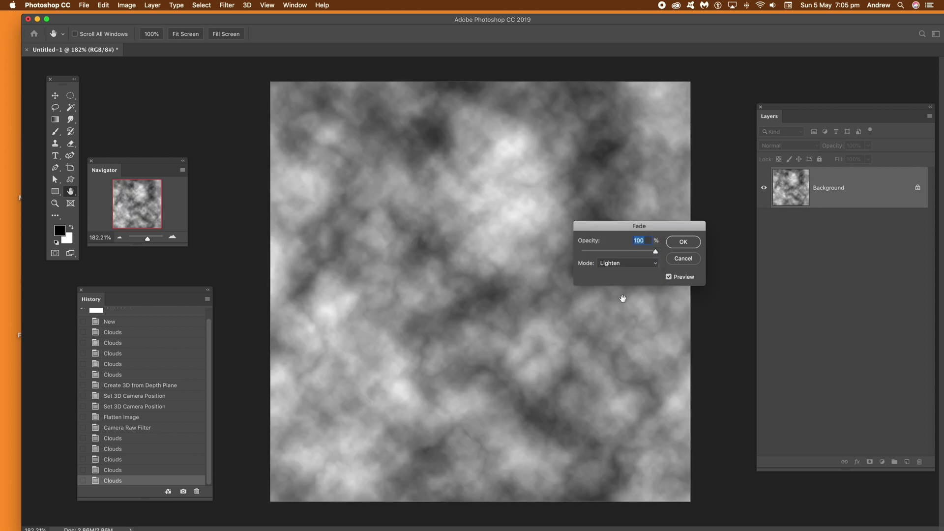
left_click(618, 261)
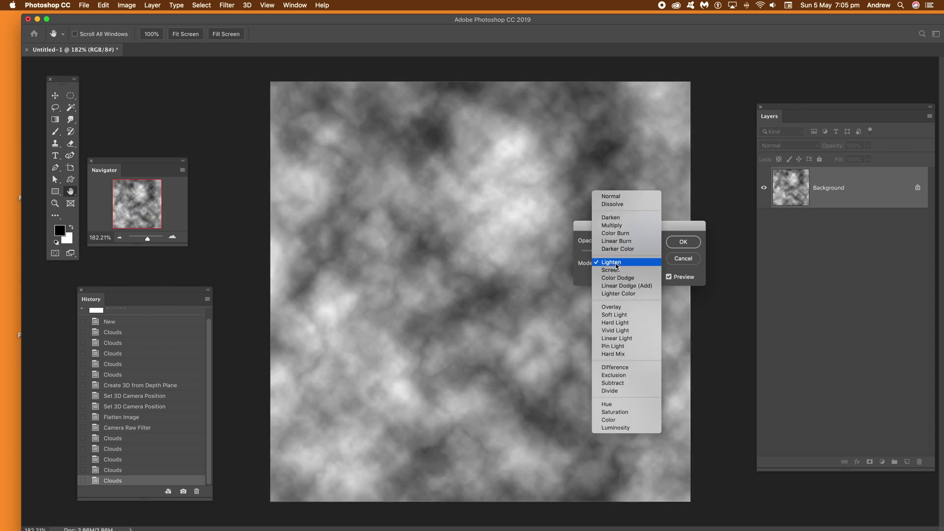
left_click(622, 195)
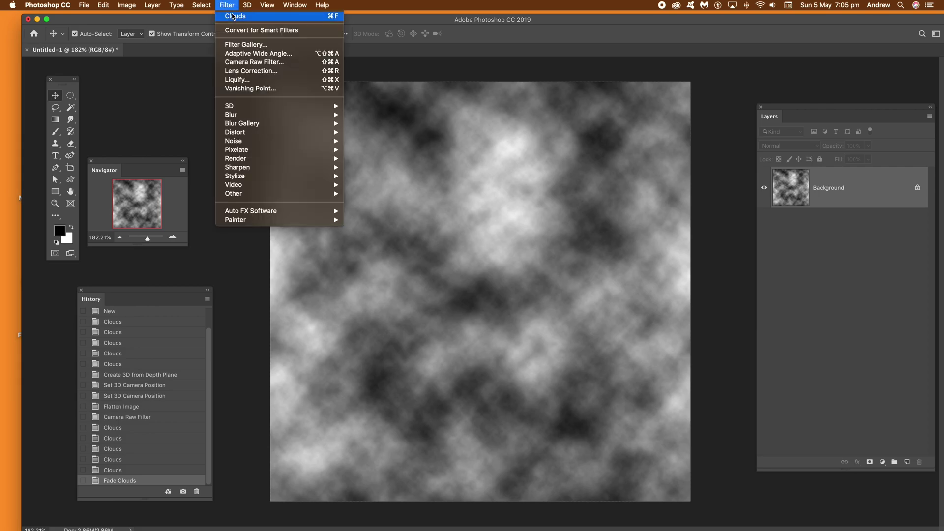
Re-apply the Clouds filter three more times for another grey cloud pattern
left_click(233, 17)
left_click(229, 5)
left_click(233, 17)
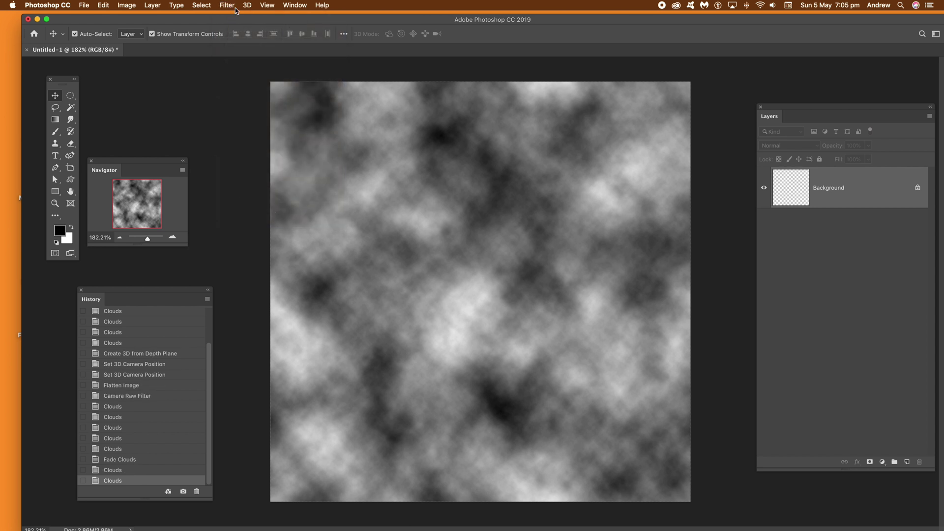
left_click(227, 5)
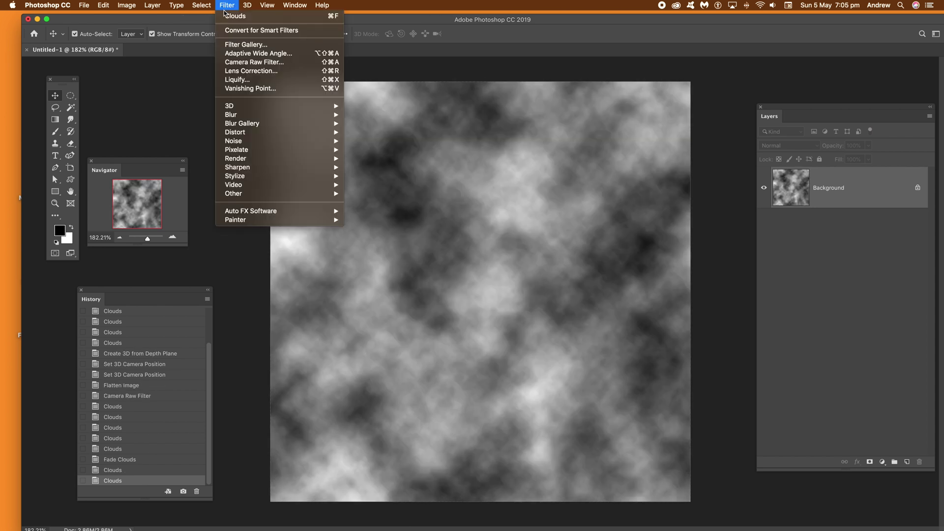
left_click(227, 16)
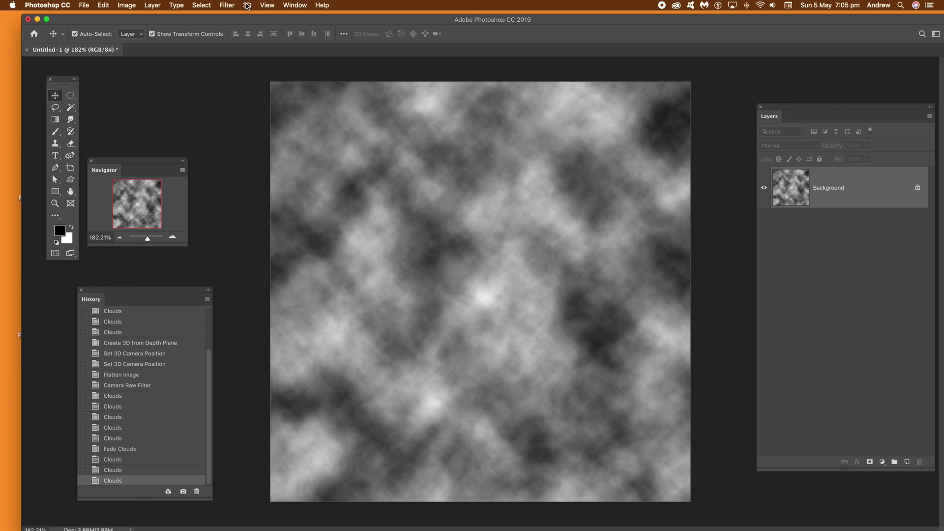
Convert the cloud pattern into a 3D terrain via New Mesh from Layer > Depth Map > Plane
left_click(247, 5)
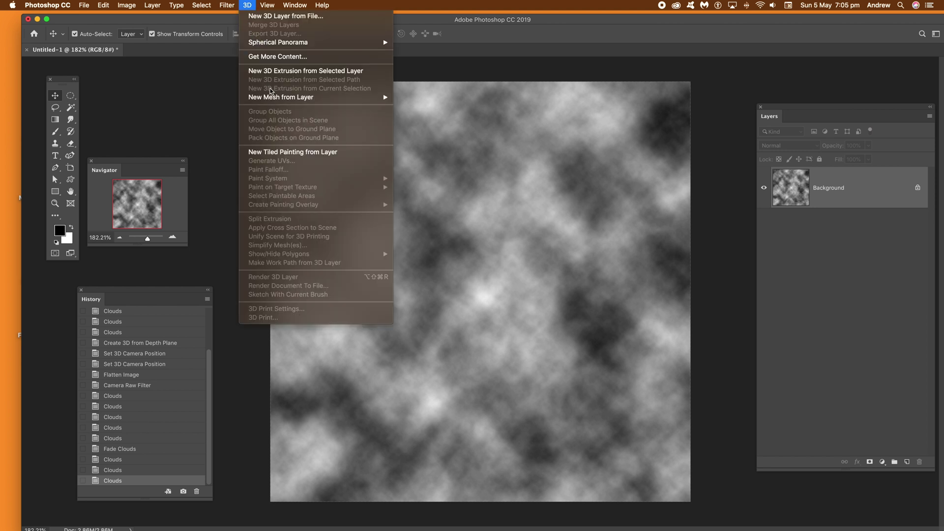
mouse_move(295, 97)
mouse_move(456, 115)
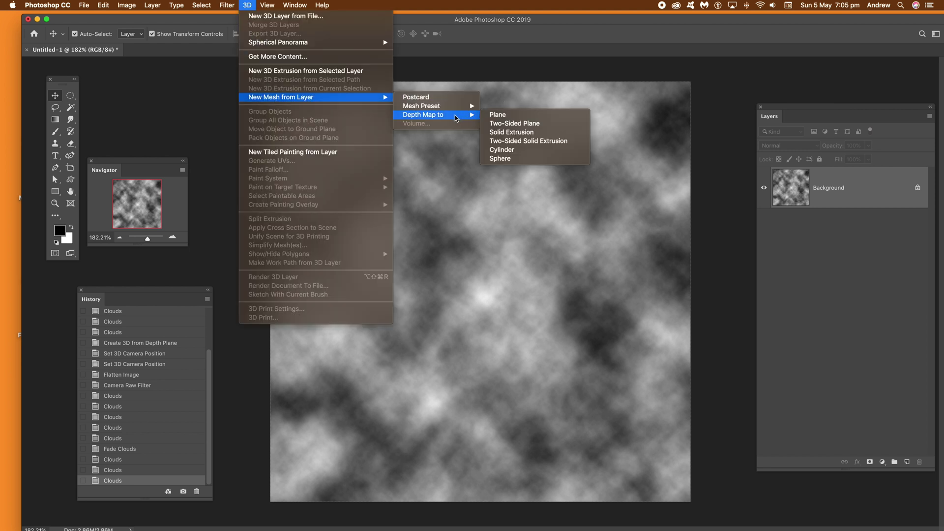
left_click(512, 119)
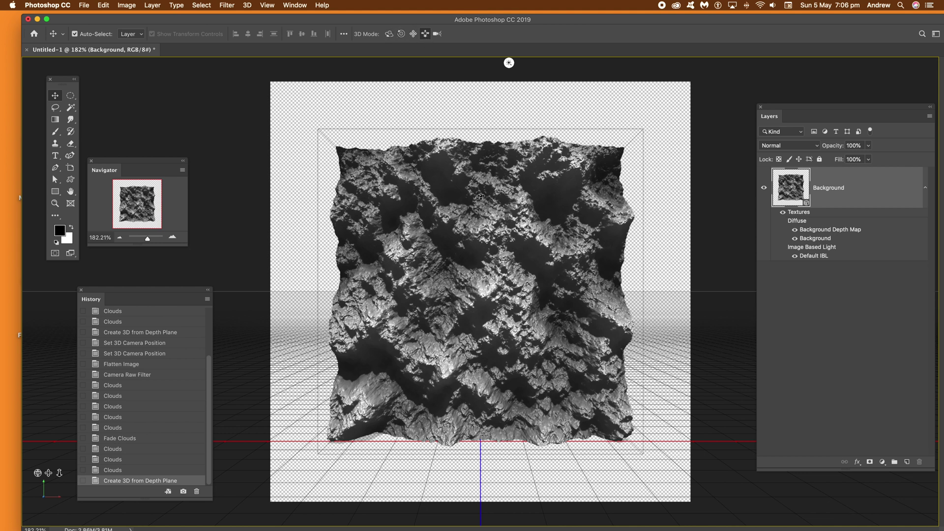
Slide the 3D camera close above the terrain, then flatten the image into one Background layer
left_click_drag(484, 211, 476, 469)
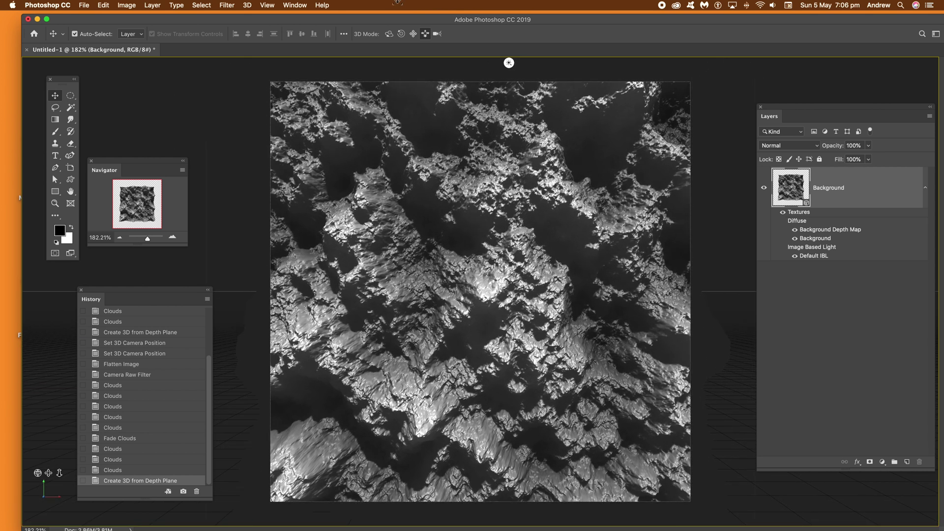
left_click(425, 34)
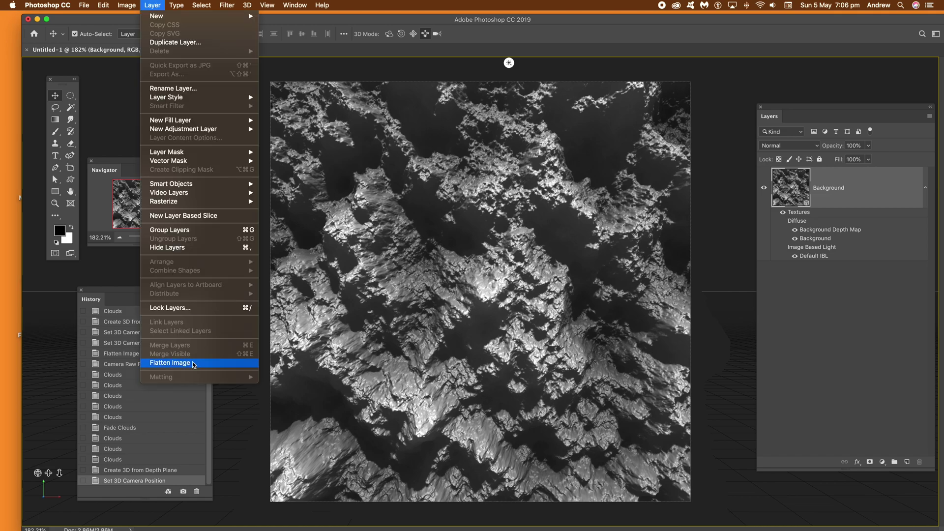
left_click(209, 364)
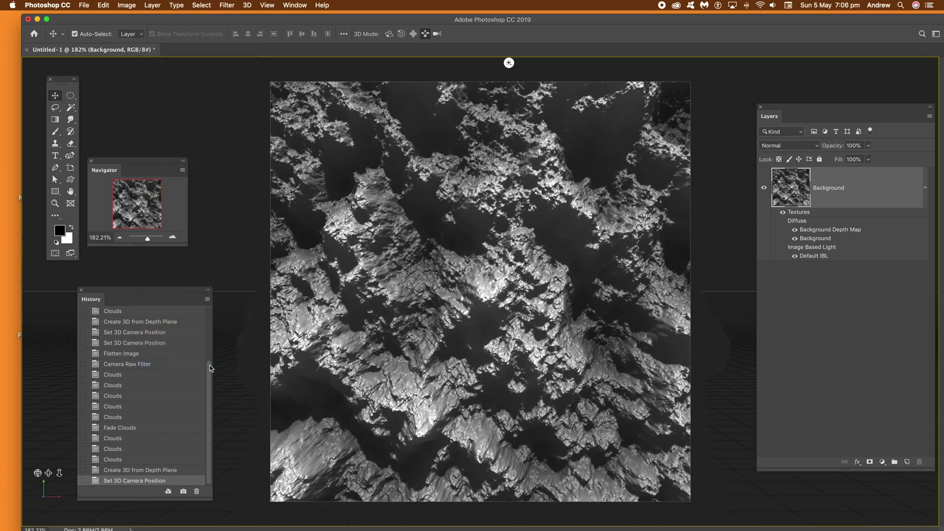
left_click(541, 180)
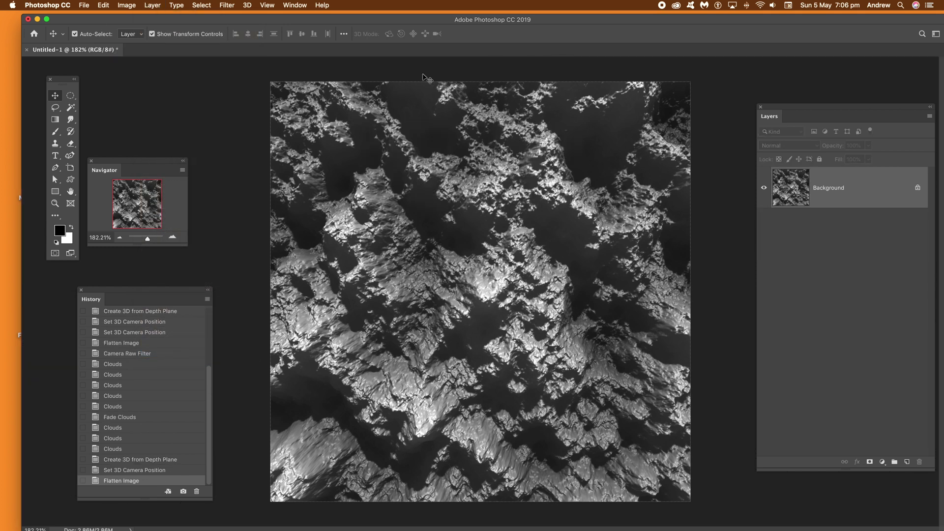
left_click(123, 5)
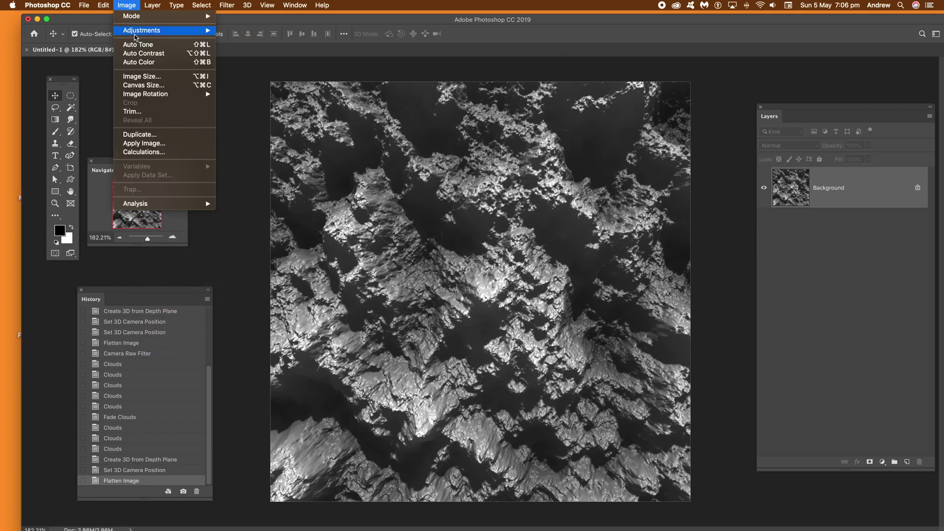
mouse_move(138, 31)
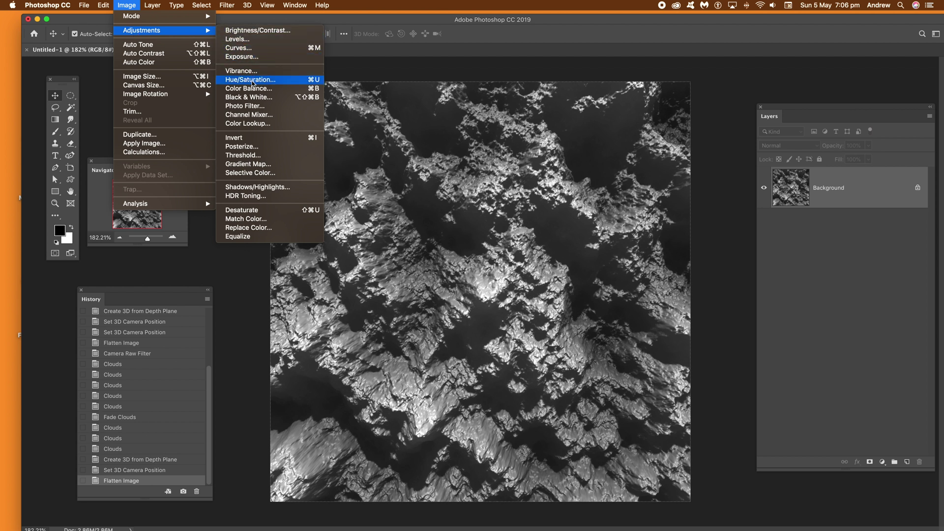
left_click(483, 168)
key("super+u")
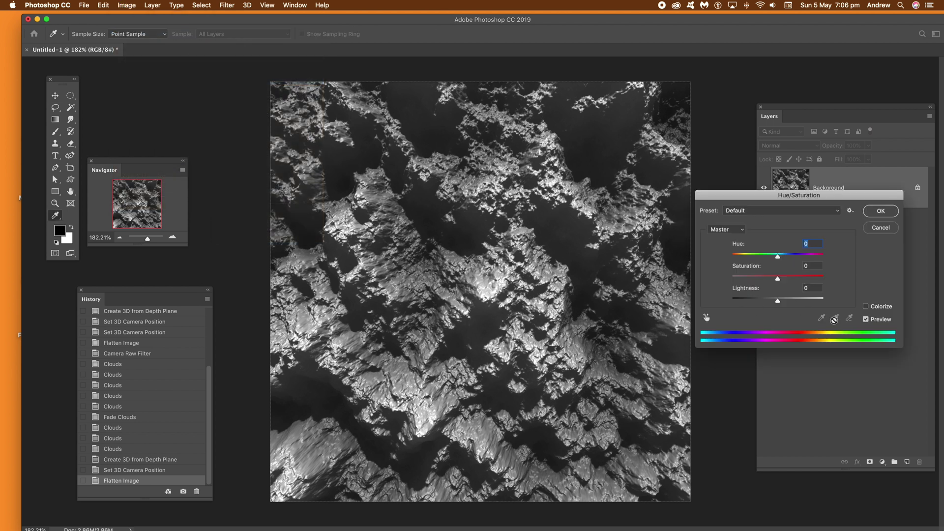
left_click(867, 308)
left_click_drag(742, 258, 772, 303)
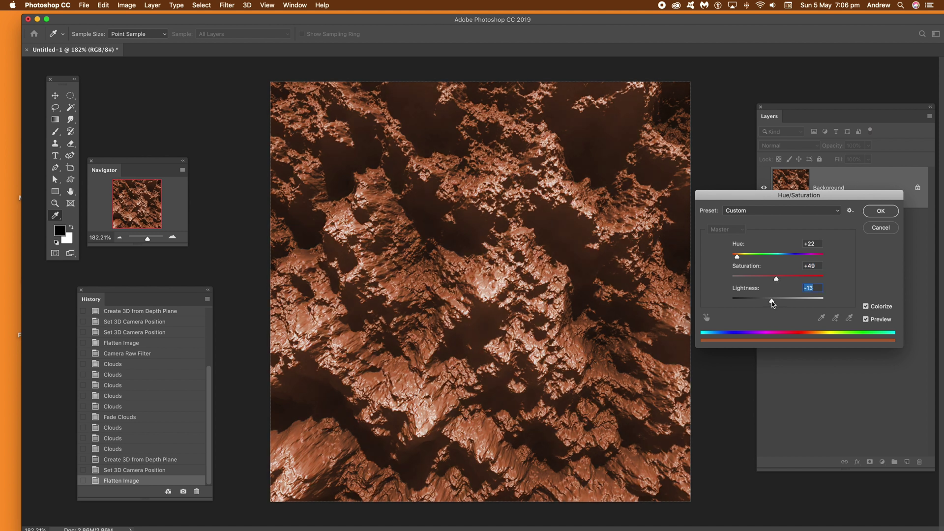
left_click(881, 210)
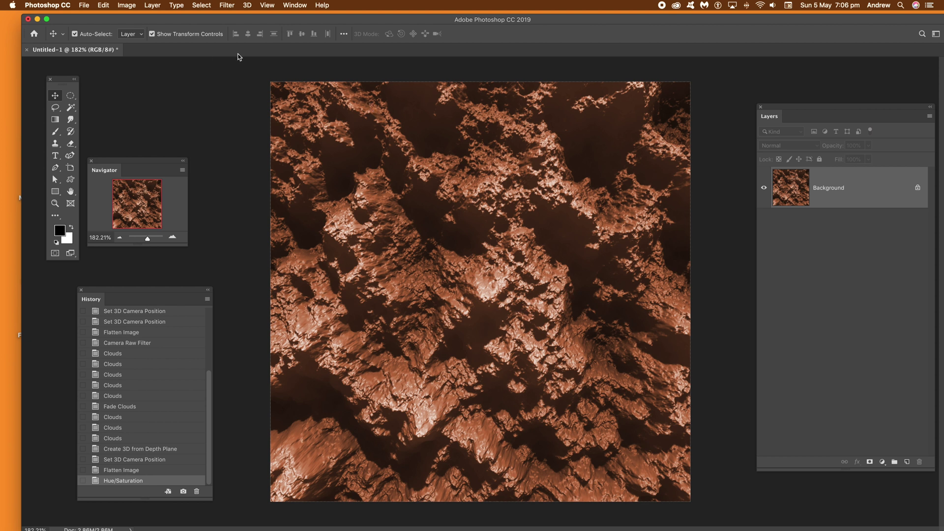
left_click(111, 7)
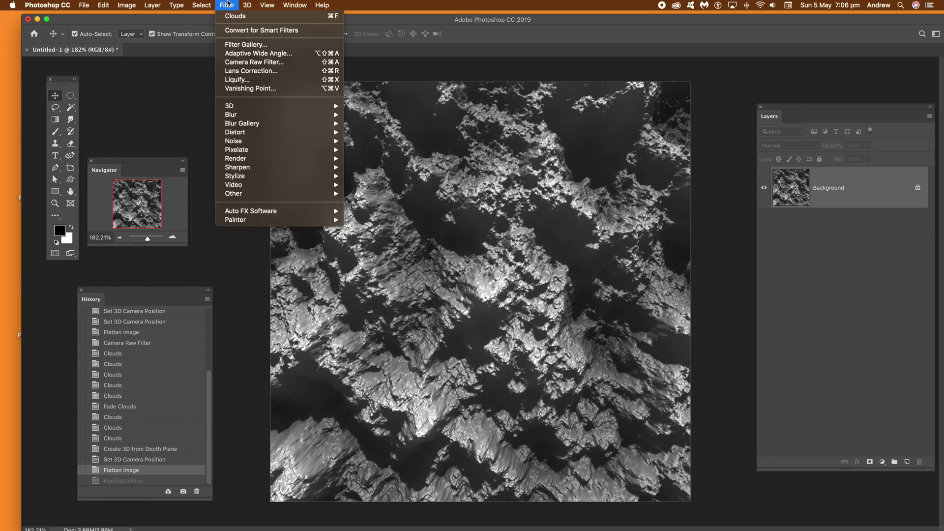
Darken the terrain in Camera Raw: exposure -1.25, contrast +20, highlights -28, shadows -44
left_click(258, 64)
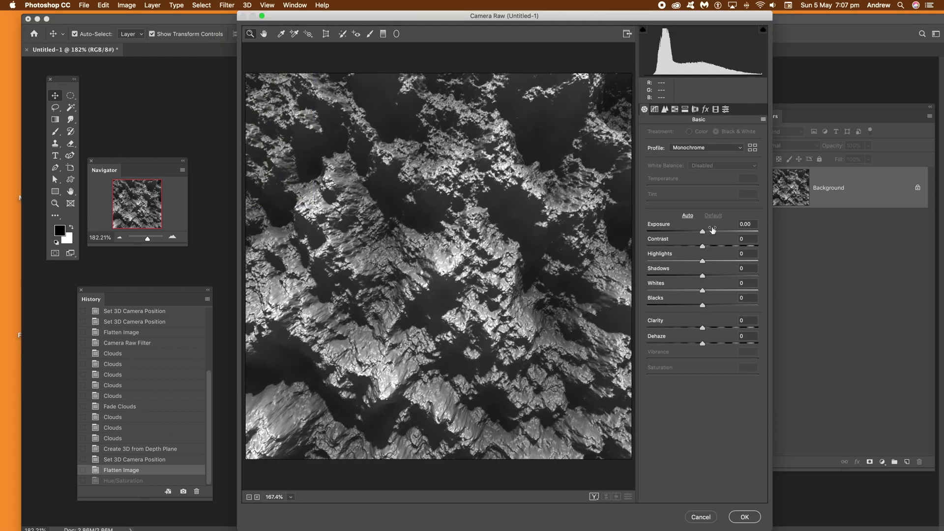
left_click_drag(704, 232, 679, 277)
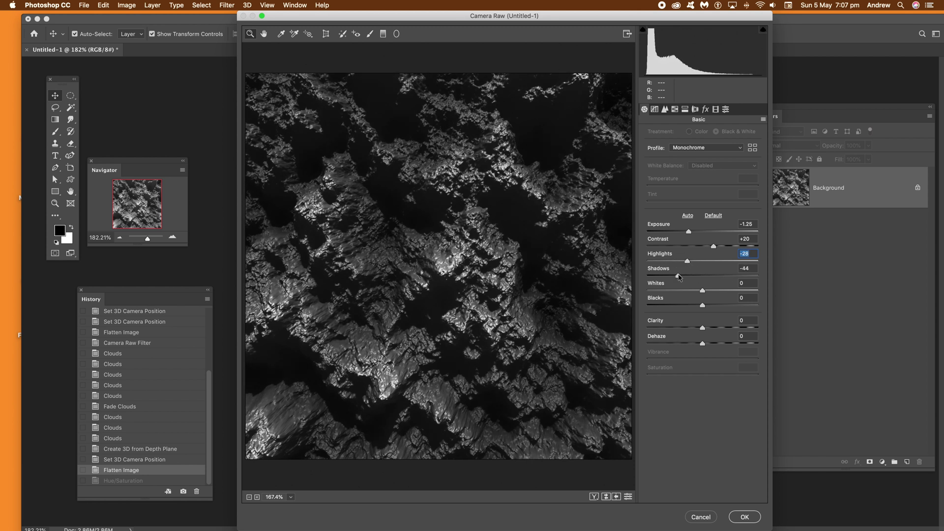
left_click(756, 517)
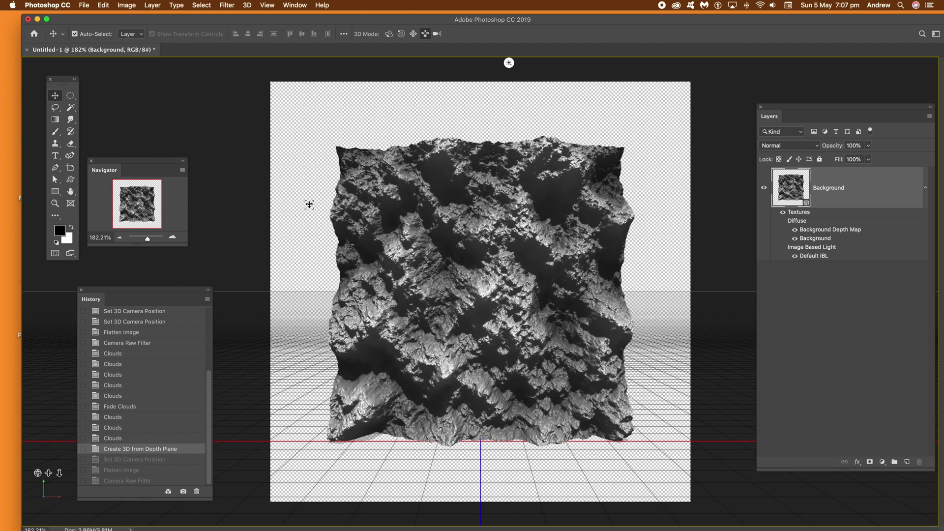
Orbit the terrain to a tilted low angle and slide the camera in until the peaks fill the canvas
left_click(389, 35)
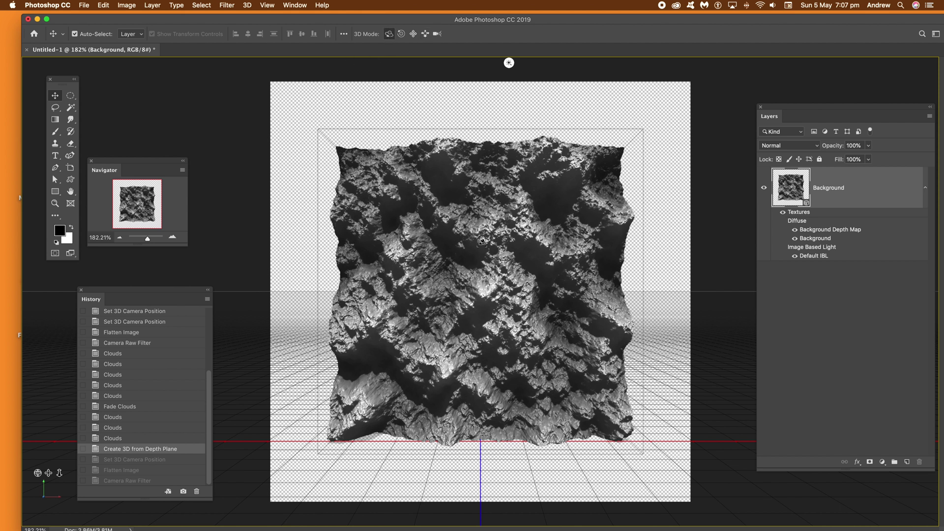
left_click_drag(314, 204, 331, 173)
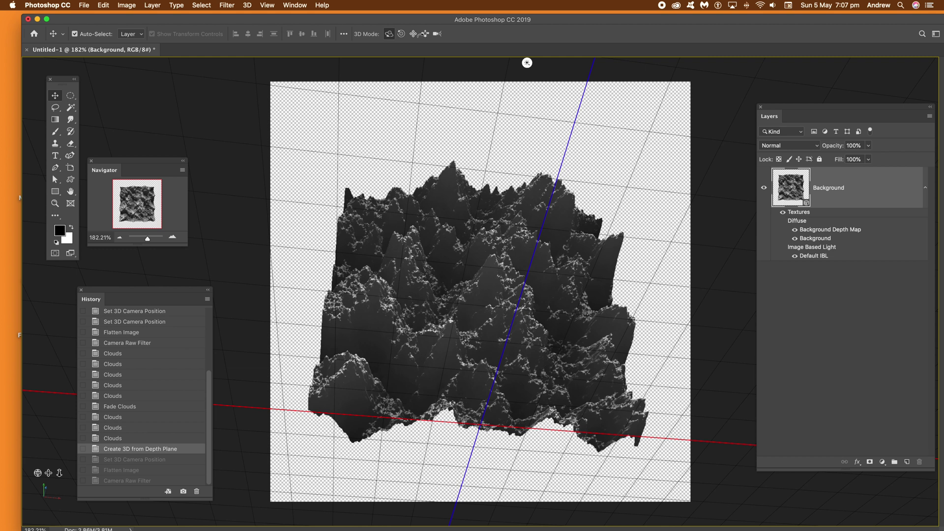
left_click_drag(331, 173, 331, 173)
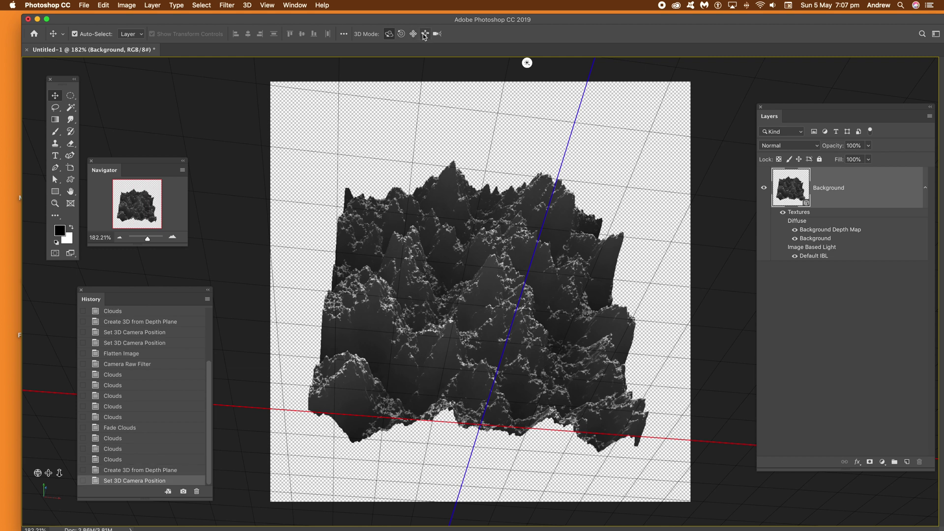
left_click_drag(486, 228, 460, 410)
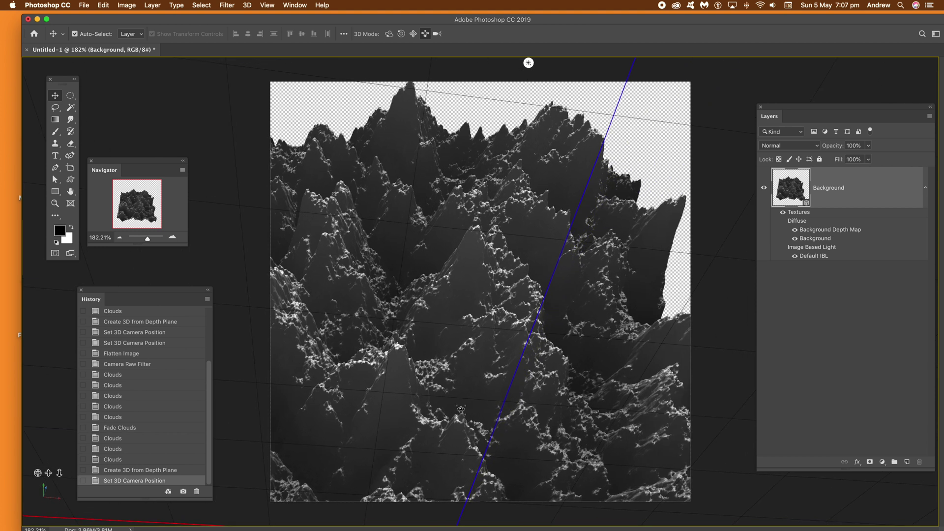
mouse_move(457, 289)
left_mouse_down()
mouse_move(453, 315)
mouse_move(445, 289)
left_mouse_up()
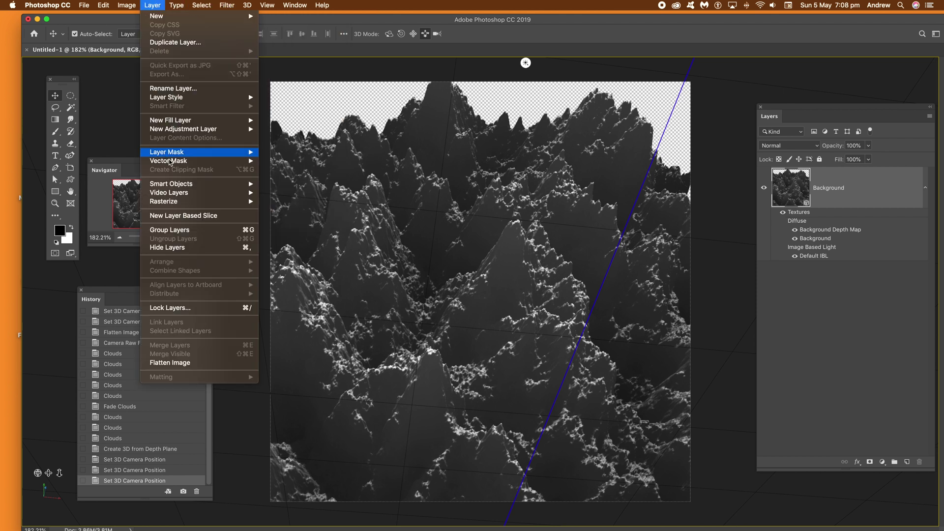
Rasterize the terrain layer, then add a new Layer 1 and drag it beneath the mountains
mouse_move(173, 205)
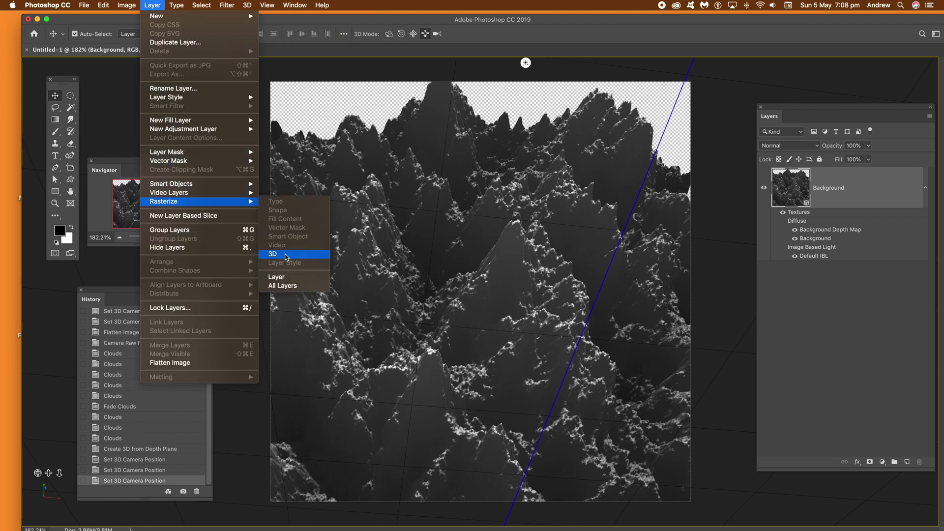
left_click(277, 277)
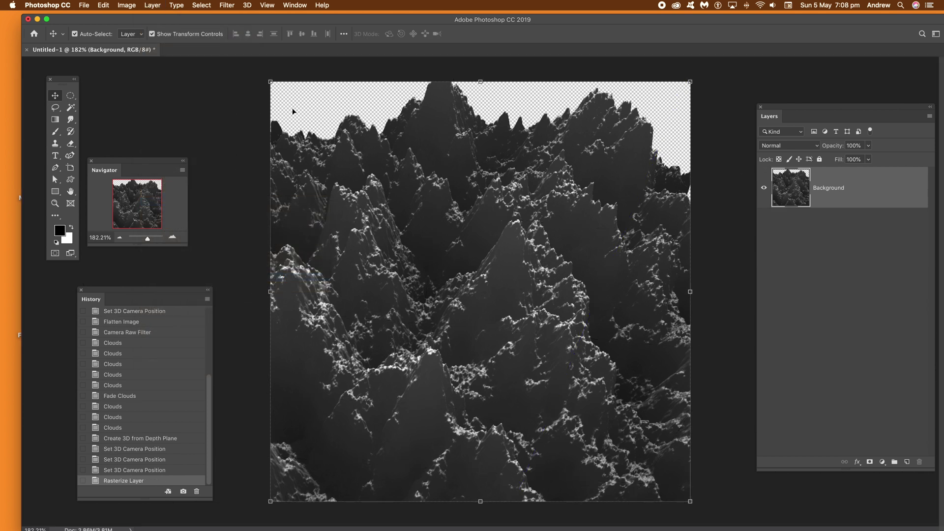
left_click(153, 5)
mouse_move(159, 18)
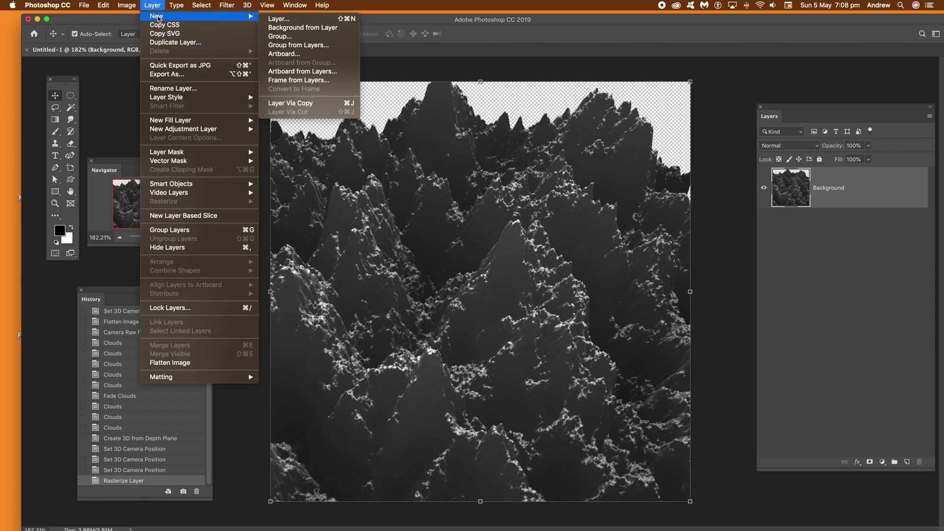
left_click(278, 19)
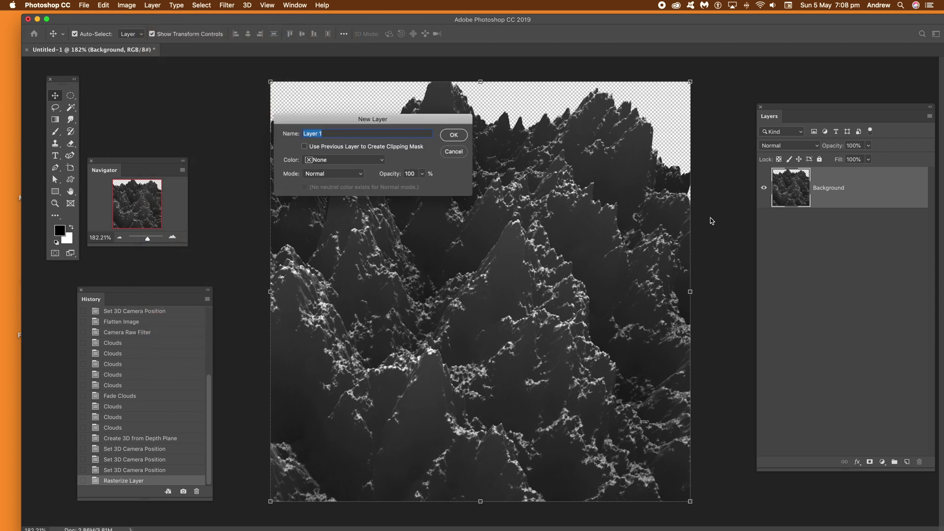
left_click(453, 135)
left_click_drag(834, 191, 831, 246)
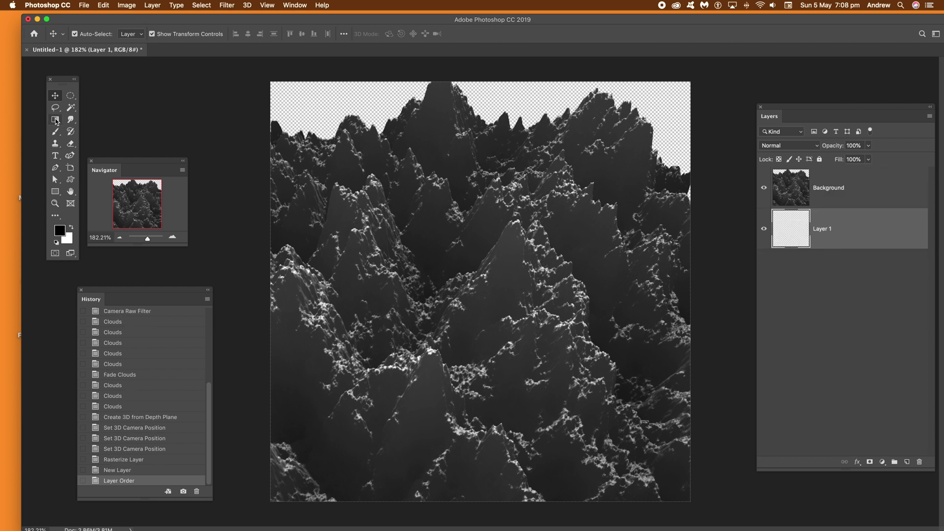
left_click(227, 5)
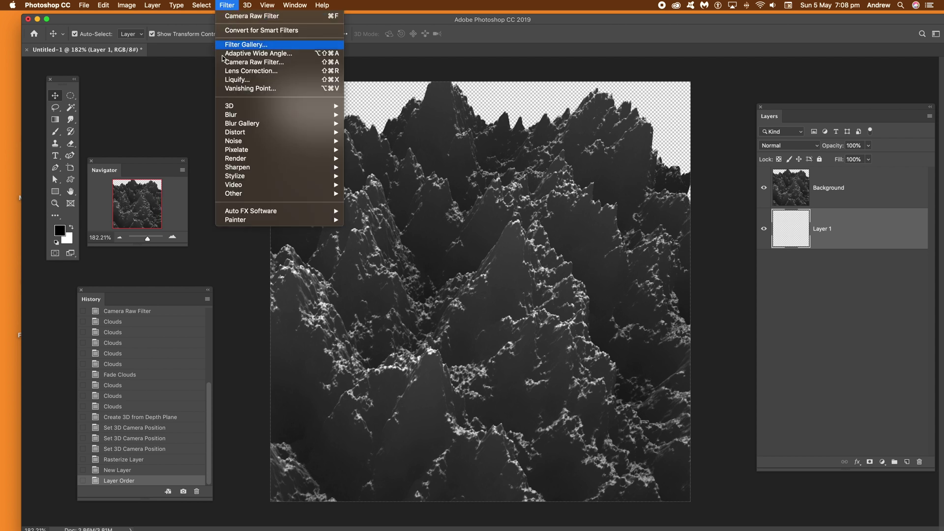
Render Clouds into Layer 1 three times, undoing one render, to form a grey sky behind the peaks
mouse_move(237, 150)
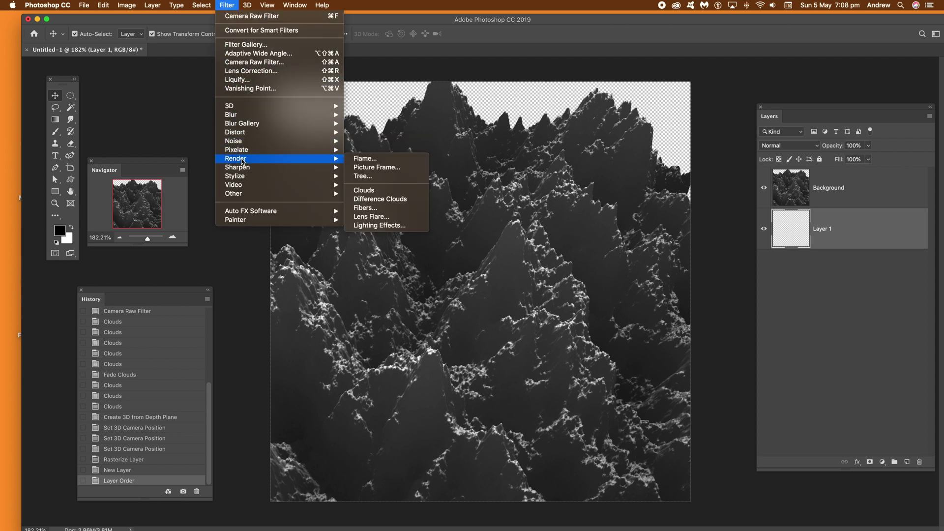
left_click(405, 191)
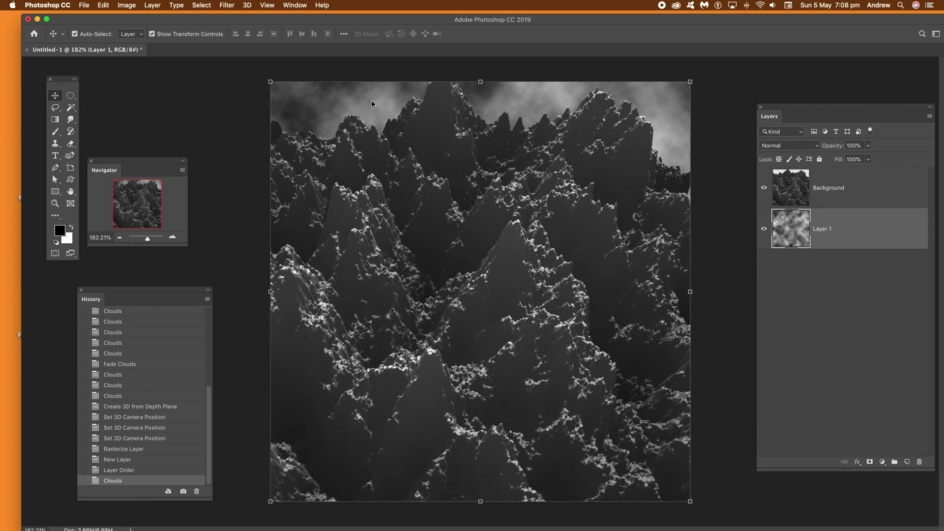
left_click(228, 6)
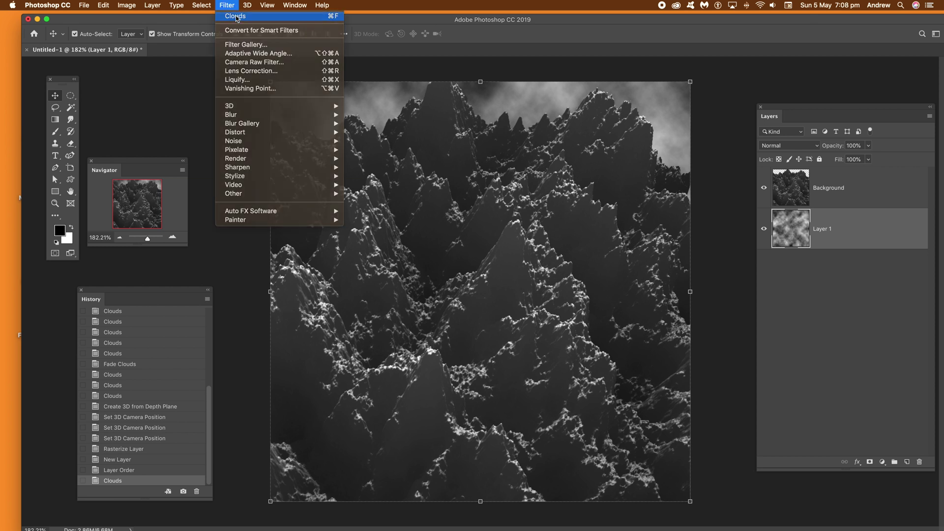
left_click(236, 15)
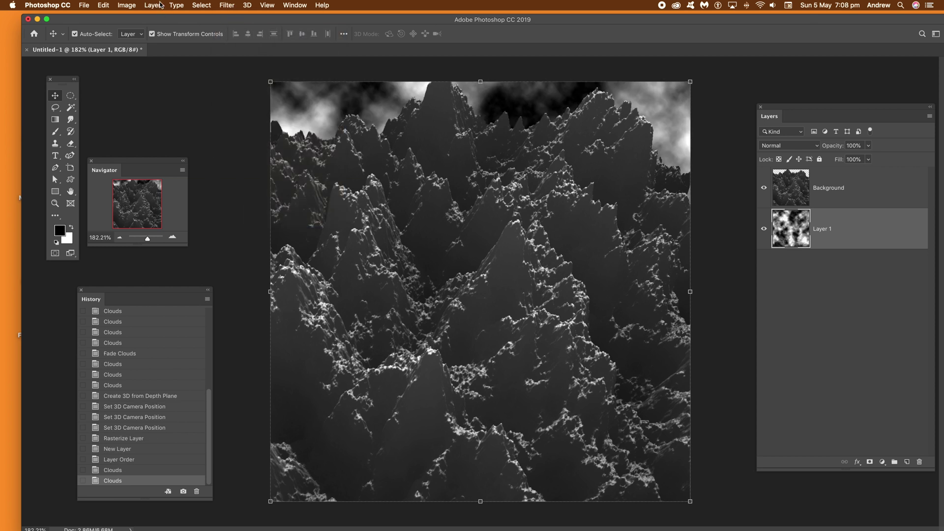
left_click(103, 6)
left_click(112, 16)
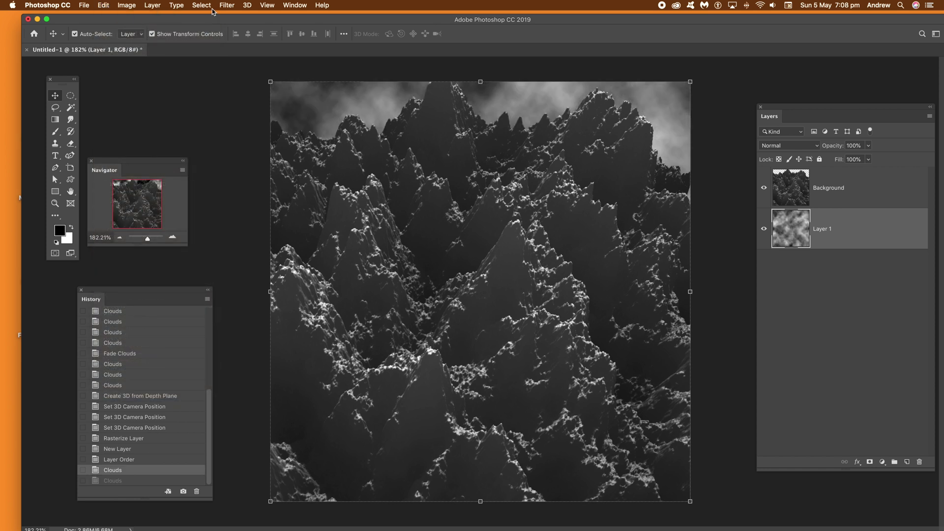
left_click(229, 6)
left_click(236, 15)
left_click(229, 6)
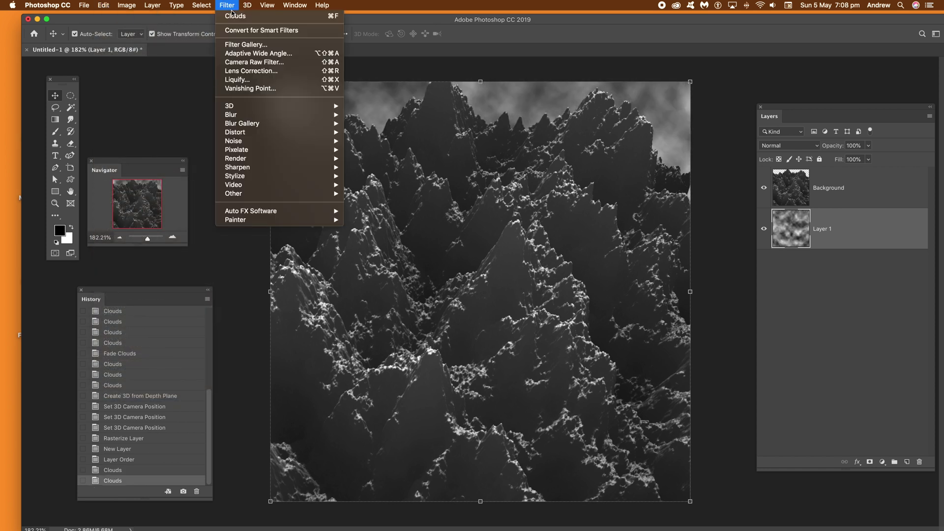
left_click(236, 16)
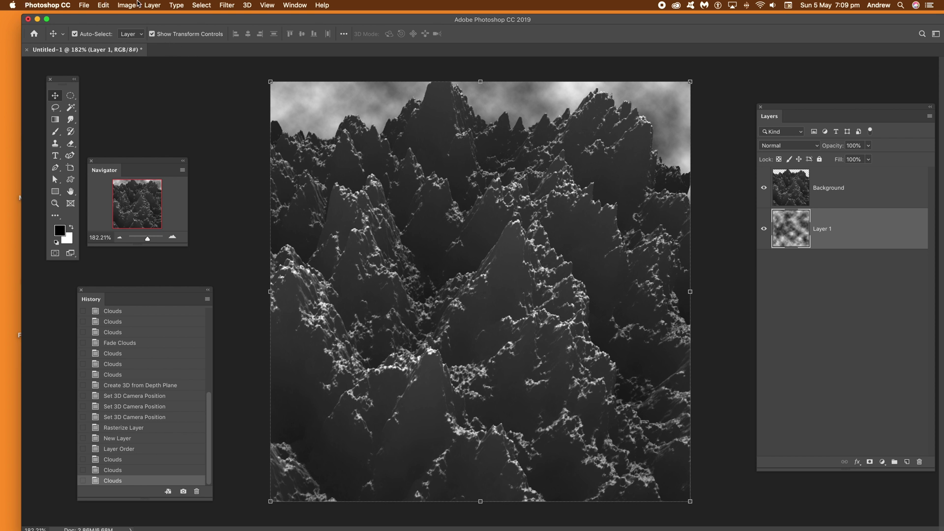
left_click(153, 5)
Flatten the sky and terrain, then apply Camera Raw with exposure -0.60 and contrast +25
left_click(170, 362)
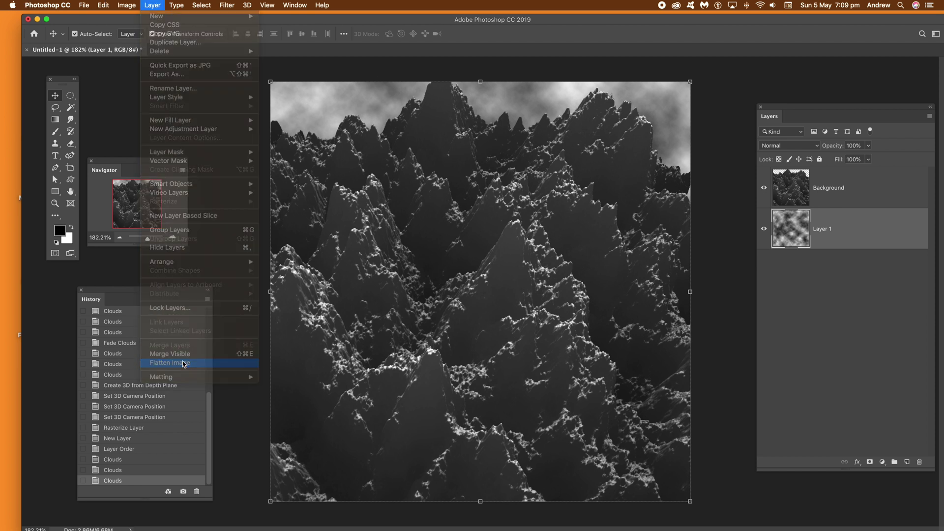
left_click(226, 6)
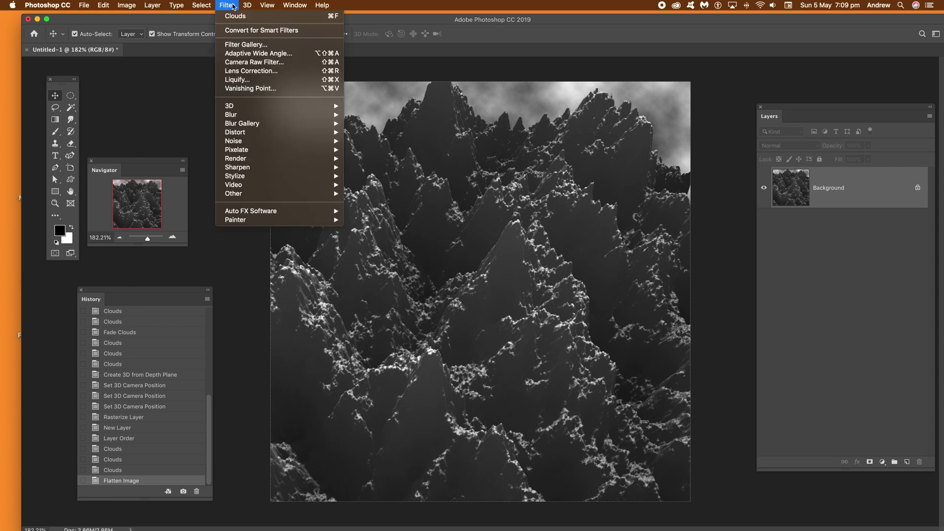
left_click(251, 63)
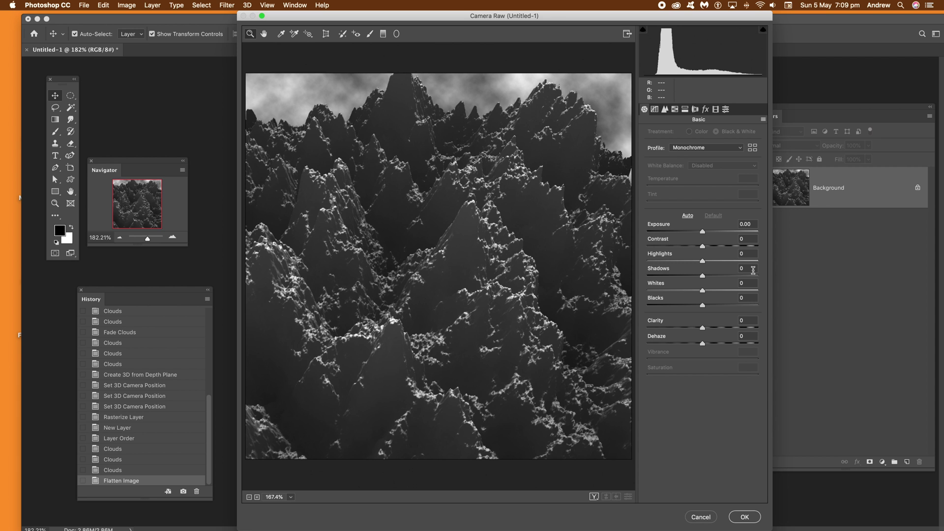
left_click_drag(703, 231, 717, 248)
left_click(747, 518)
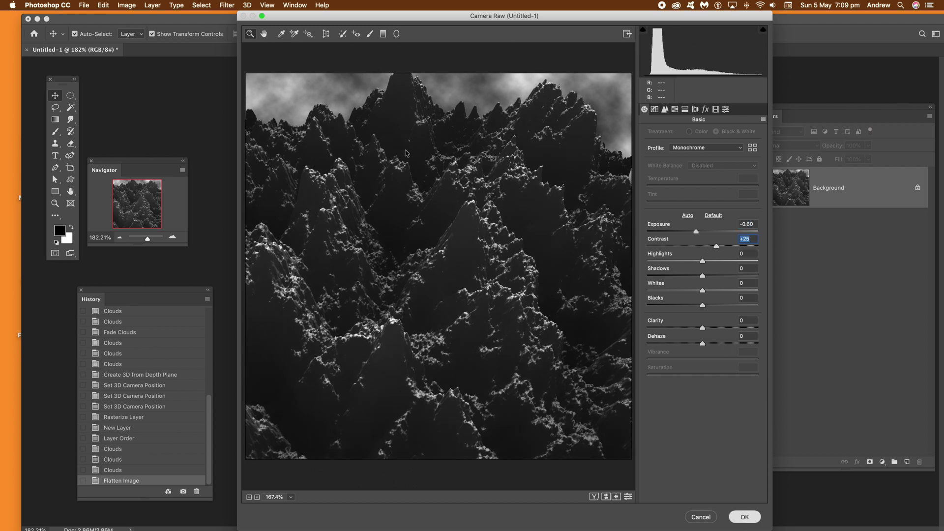